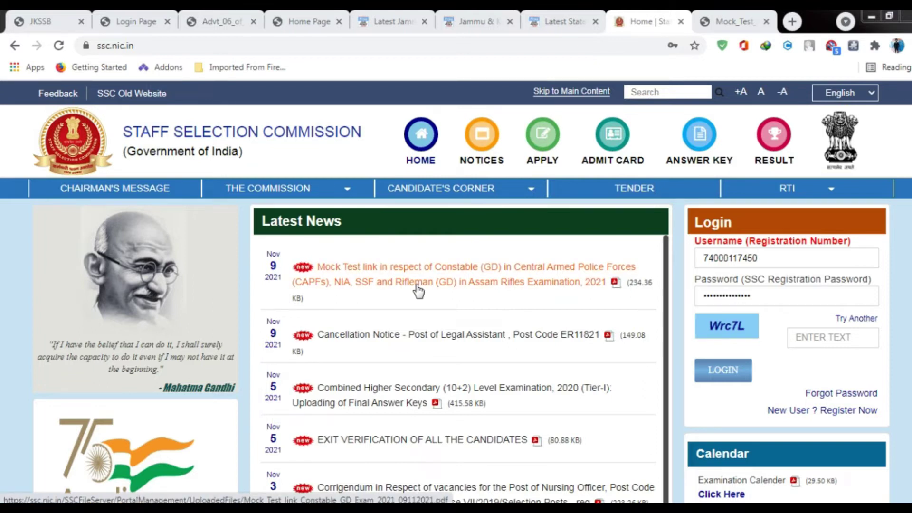
Open the Constable (GD) mock test notice, follow its digialm link and sign in with the prefilled candidate credentials
click(716, 20)
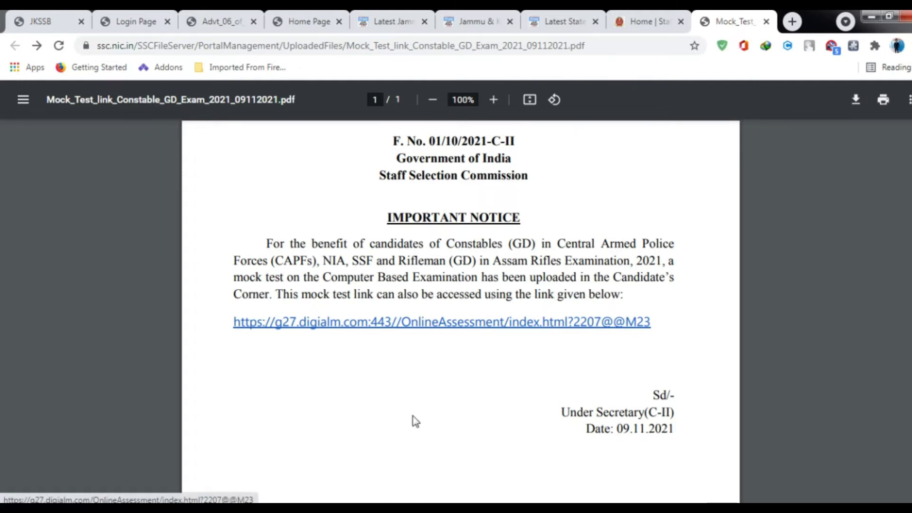
click(457, 331)
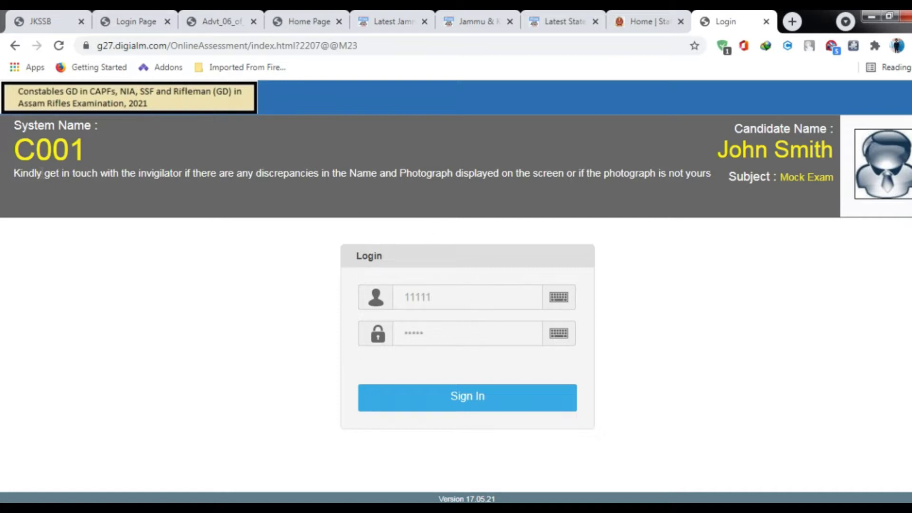
click(462, 408)
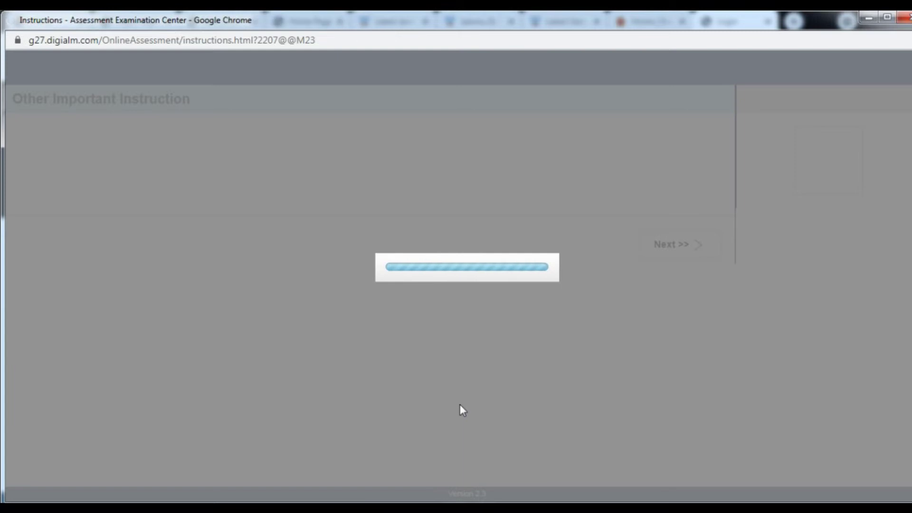
Read through the general exam instructions and continue to the Other Important Instructions page
scroll(434, 312, down, 6)
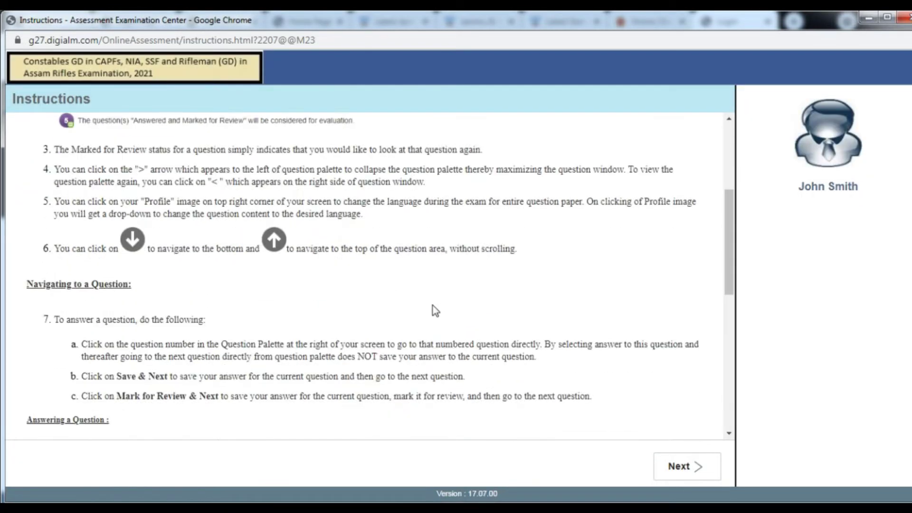
scroll(433, 306, down, 3)
scroll(433, 306, down, 4)
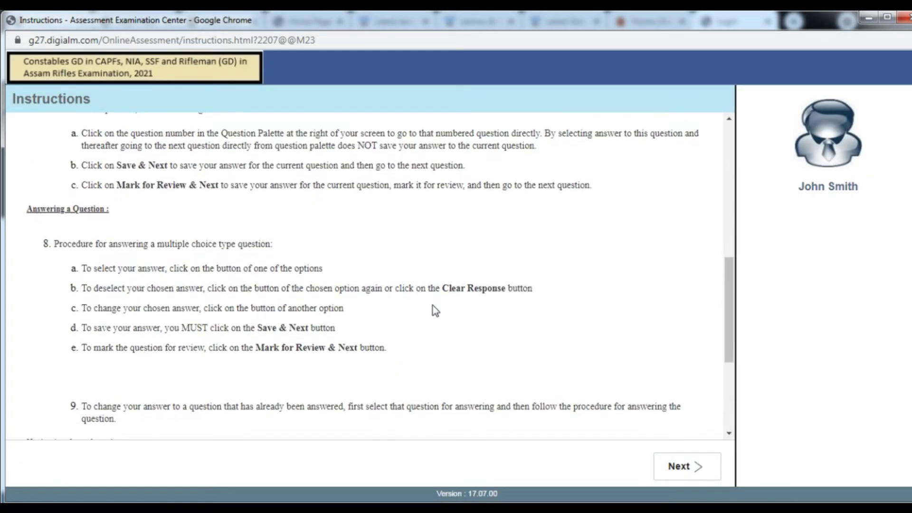
click(692, 467)
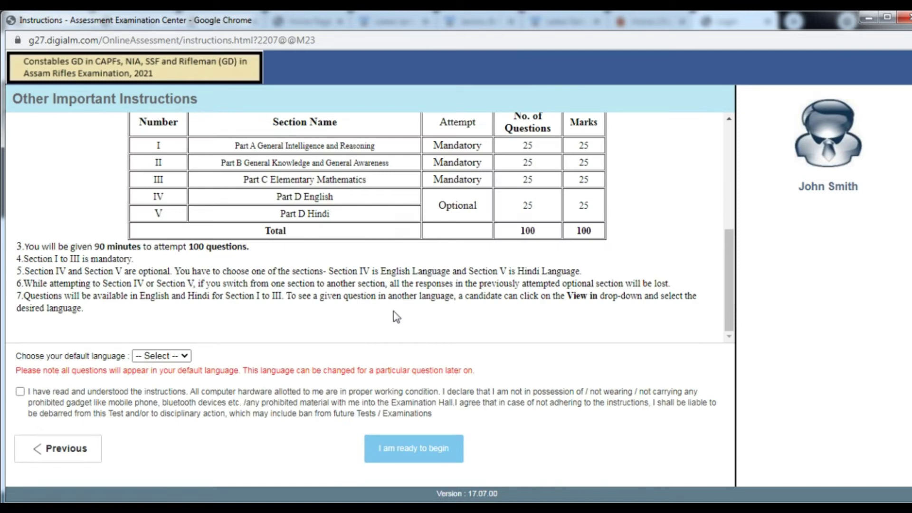
Choose English as the default language, accept the declaration and begin the mock exam
scroll(321, 317, up, 5)
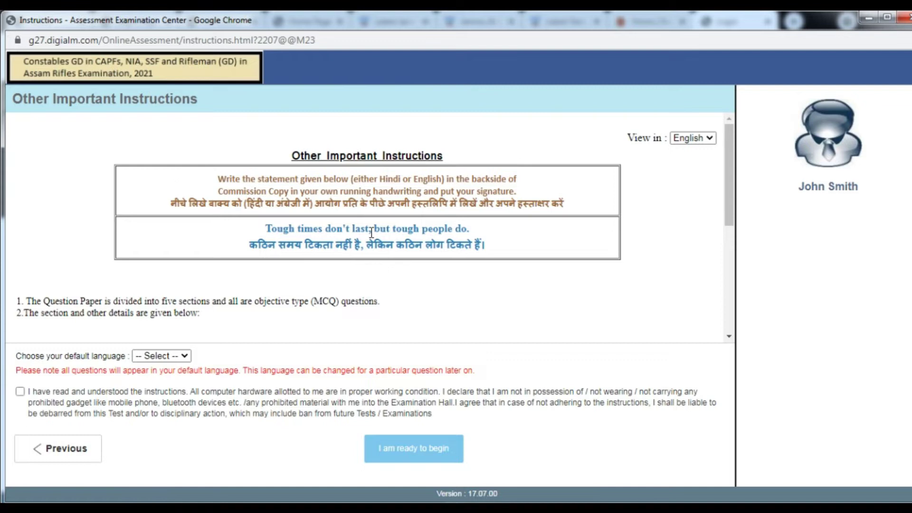
click(183, 360)
click(176, 381)
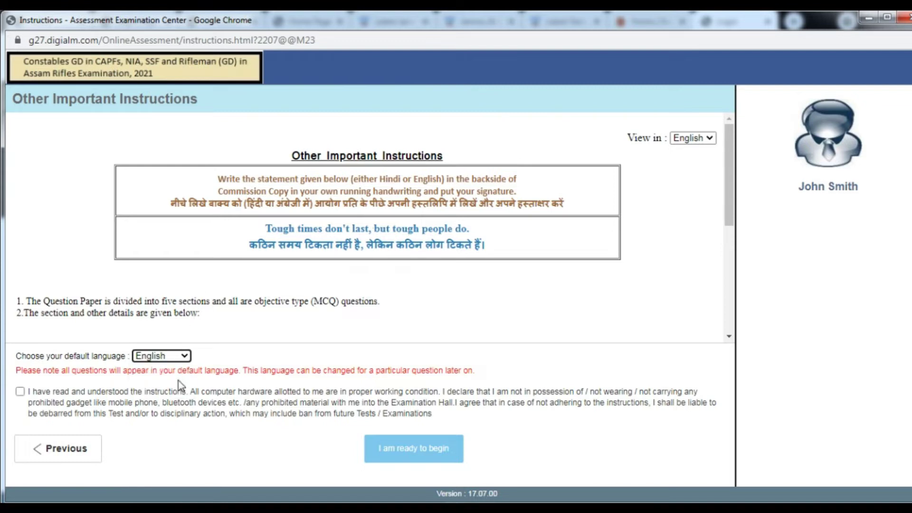
click(20, 393)
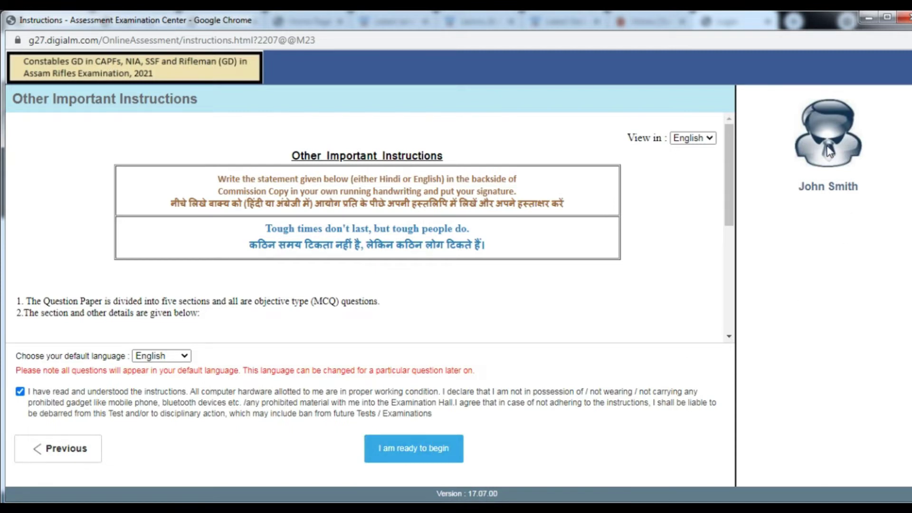
click(406, 456)
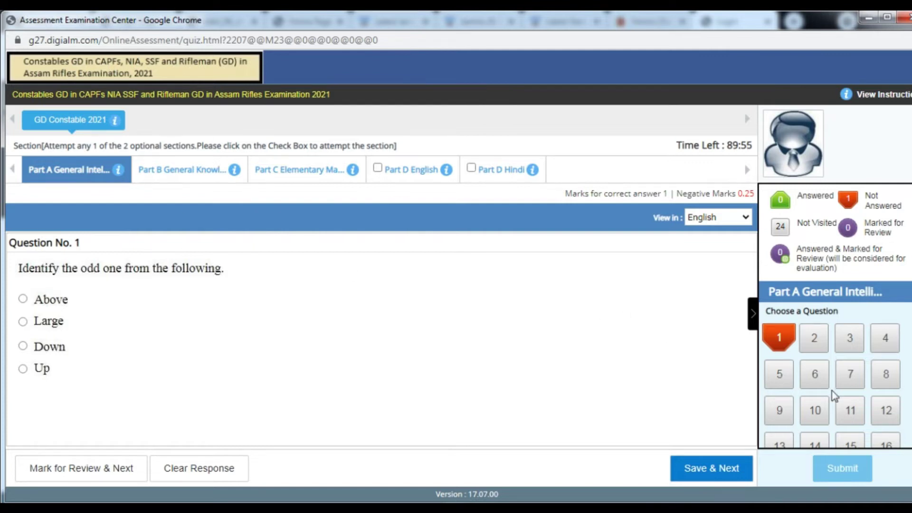
Look over Part A's question palette and browse the Part B, Part C, Part D English and Part D Hindi sections
scroll(835, 393, down, 3)
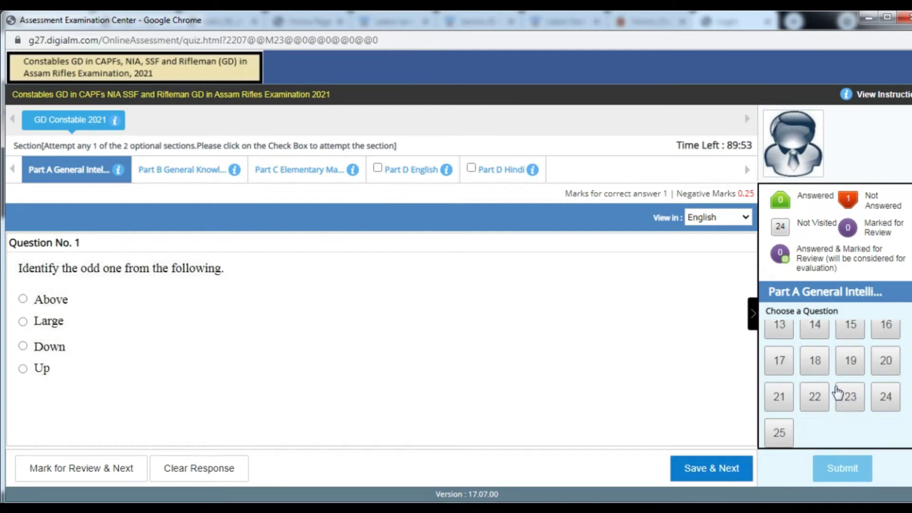
scroll(836, 390, up, 3)
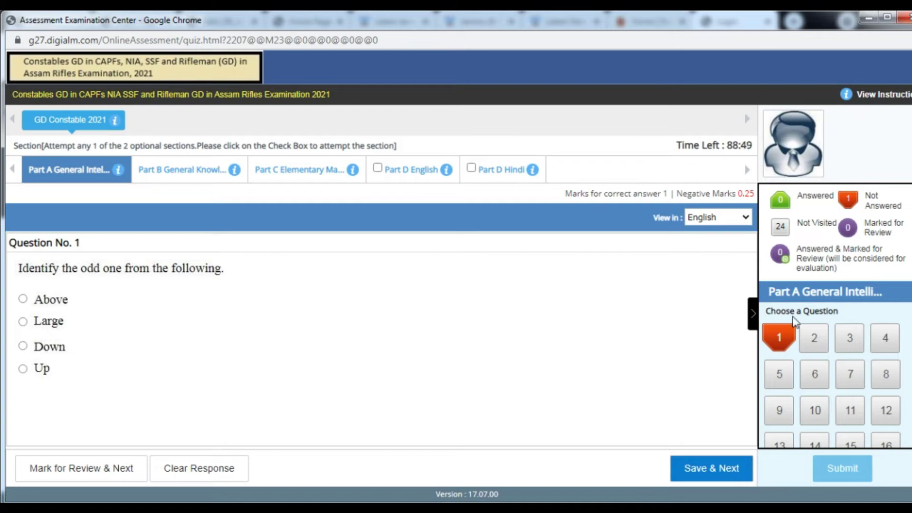
scroll(871, 370, down, 3)
scroll(871, 370, up, 2)
scroll(871, 369, up, 2)
click(169, 170)
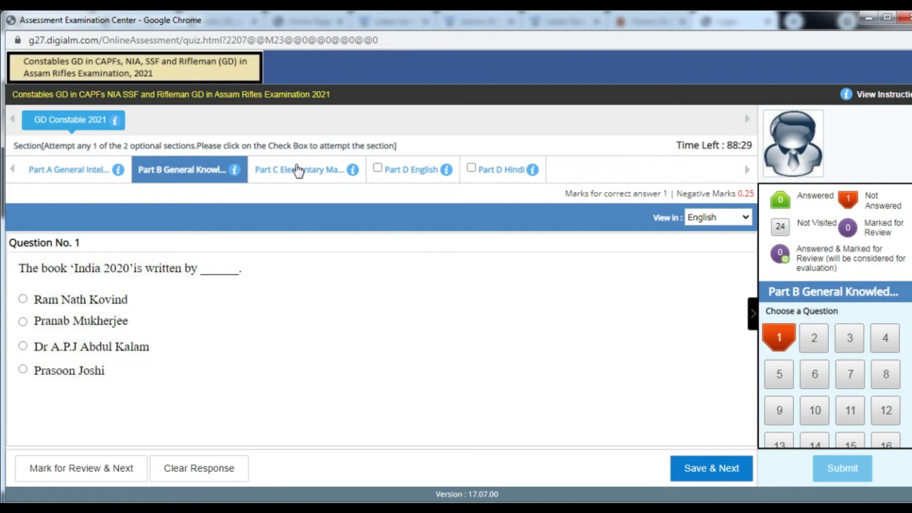
click(298, 170)
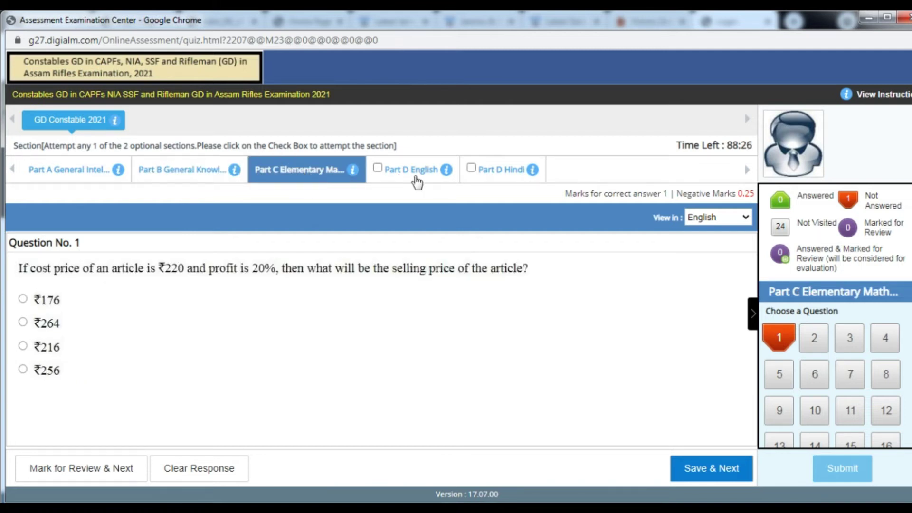
click(417, 183)
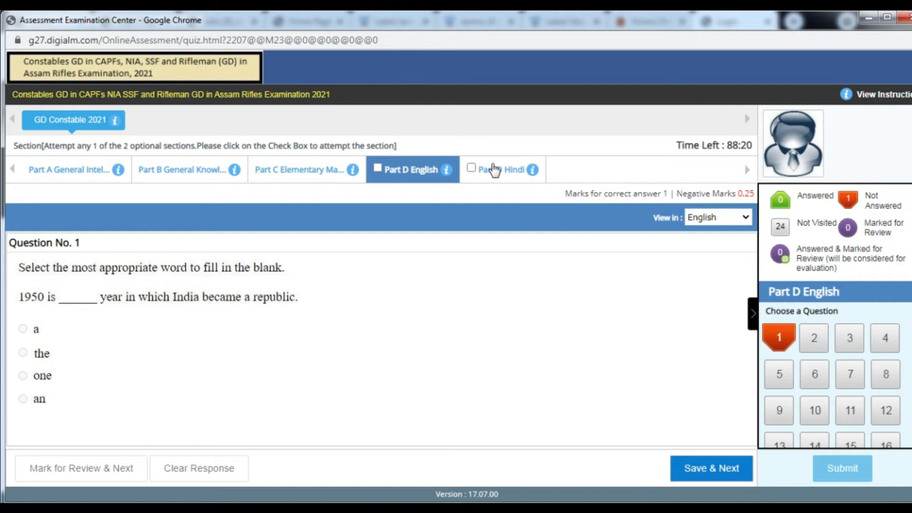
click(494, 170)
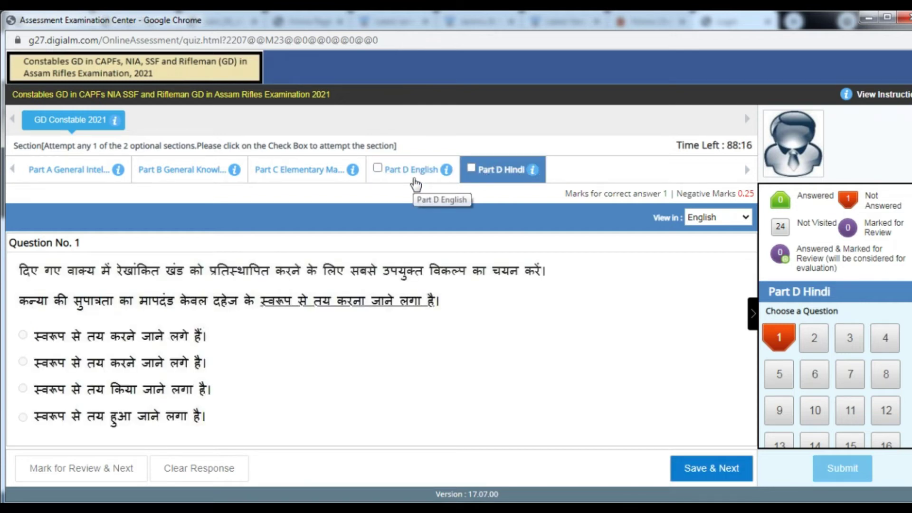
click(415, 181)
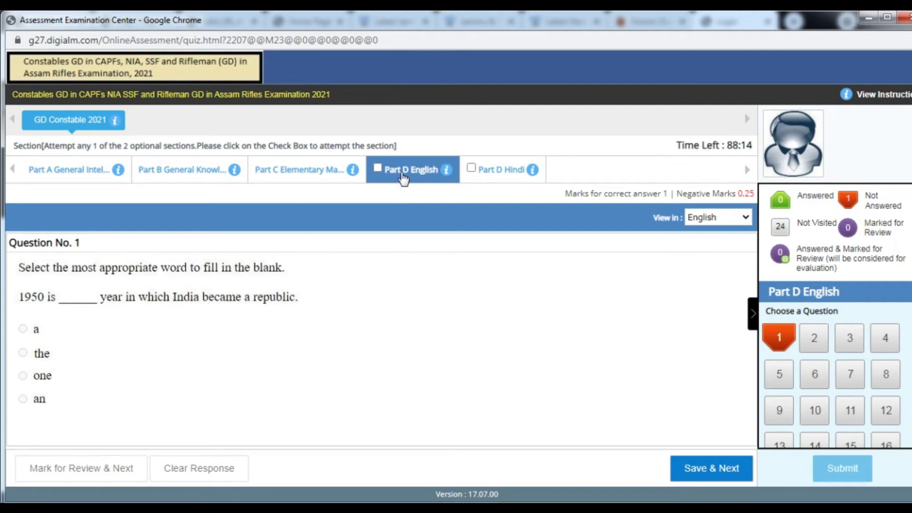
Display the first Part B General Knowledge question in Hindi and switch its language back to English
click(166, 182)
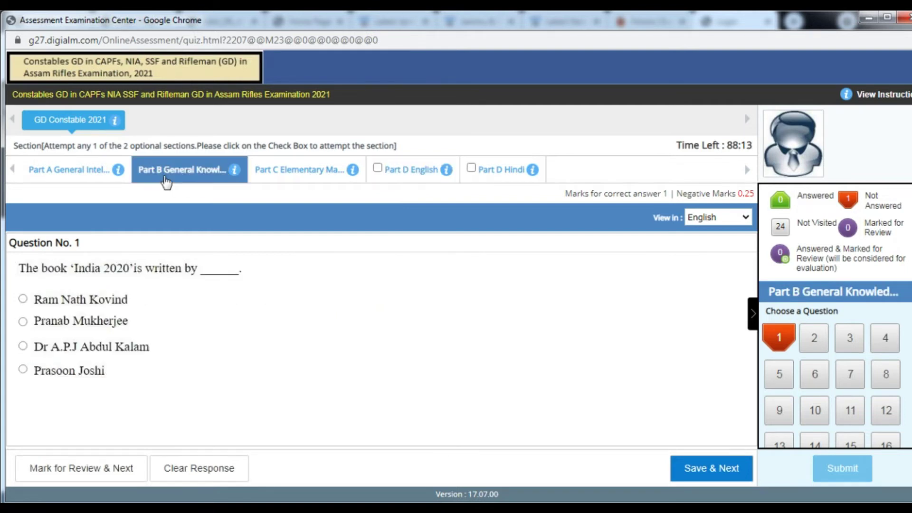
click(714, 221)
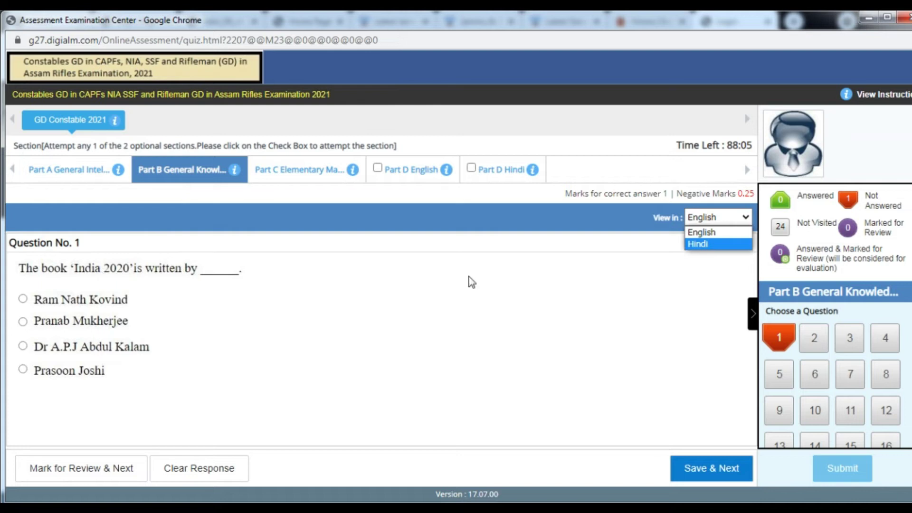
click(713, 220)
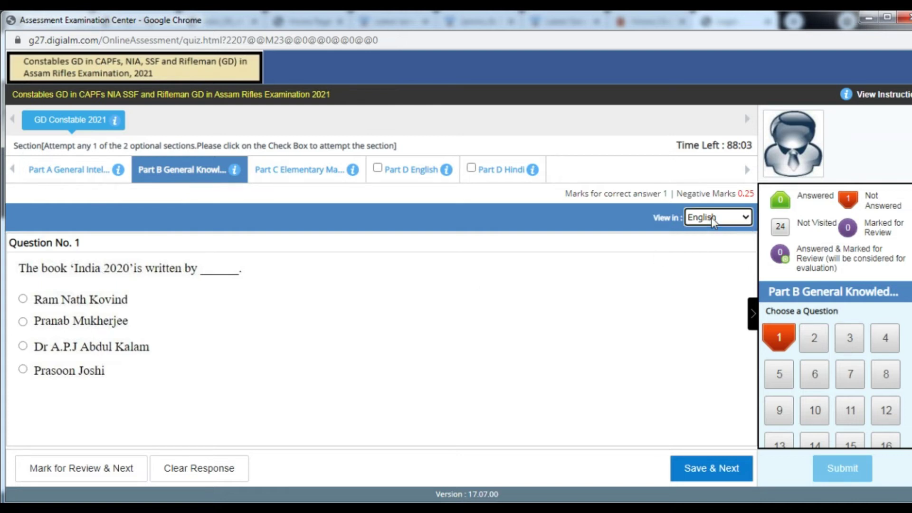
click(714, 220)
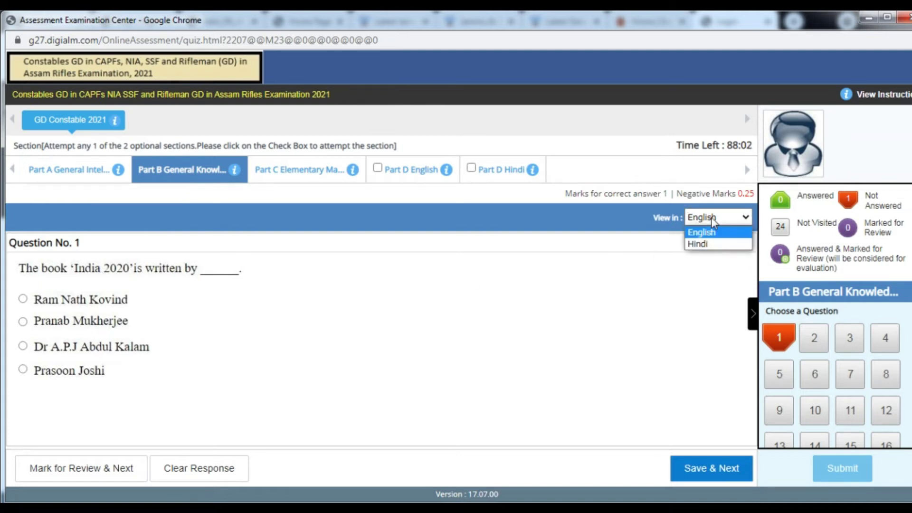
click(722, 245)
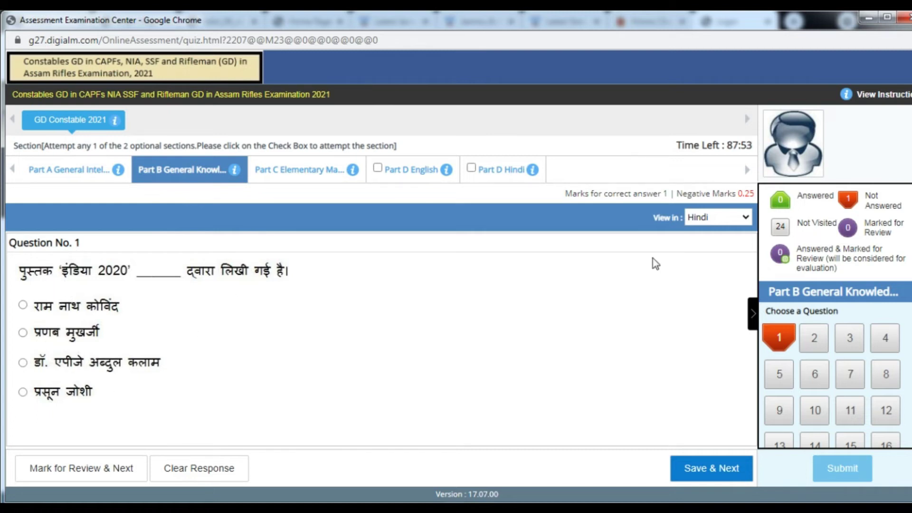
click(720, 225)
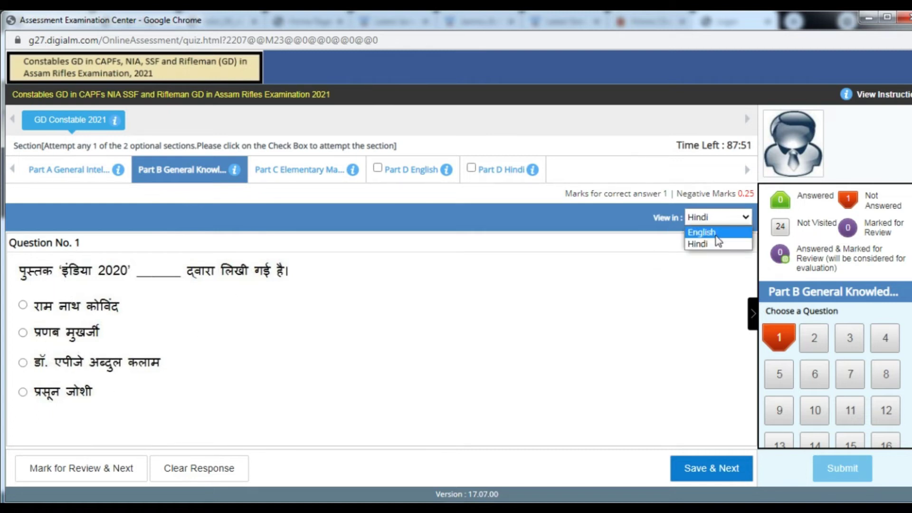
click(717, 232)
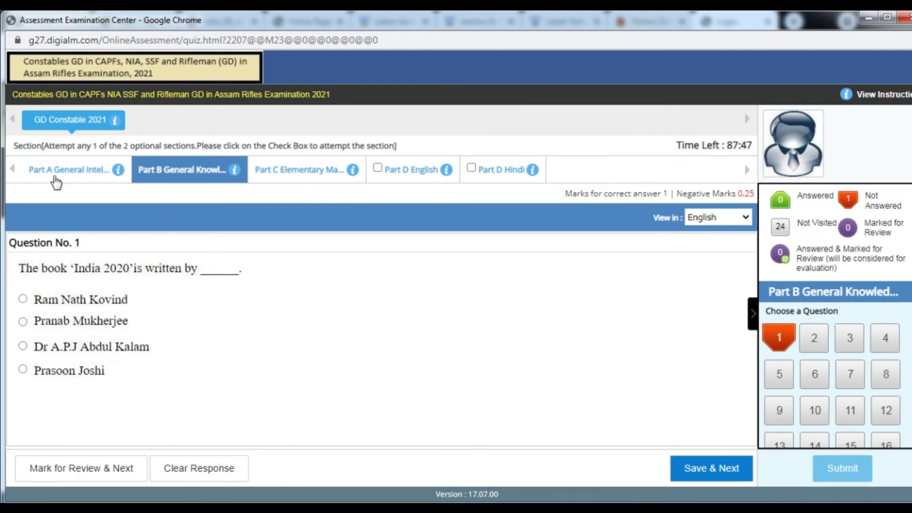
Return to Part A General Intelligence and check the question status summaries of Part D English and Part D Hindi
click(55, 176)
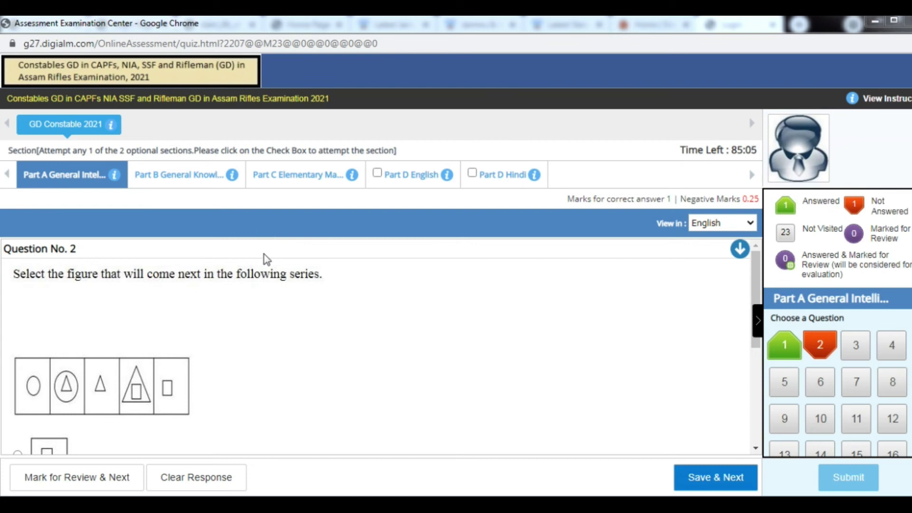
mouse_move(444, 182)
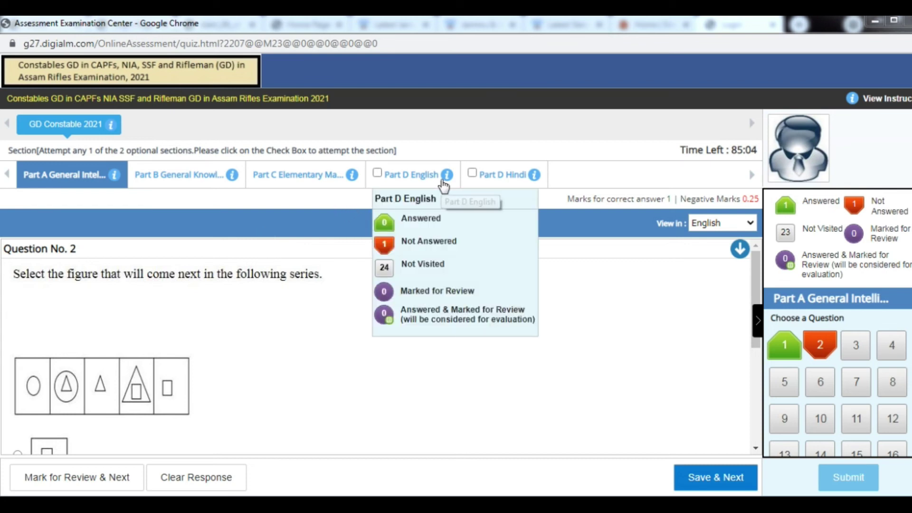
mouse_move(531, 179)
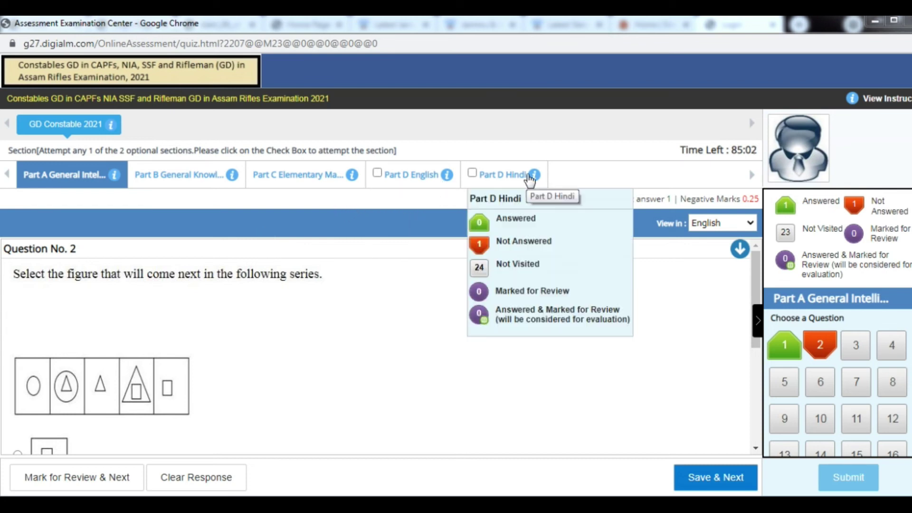